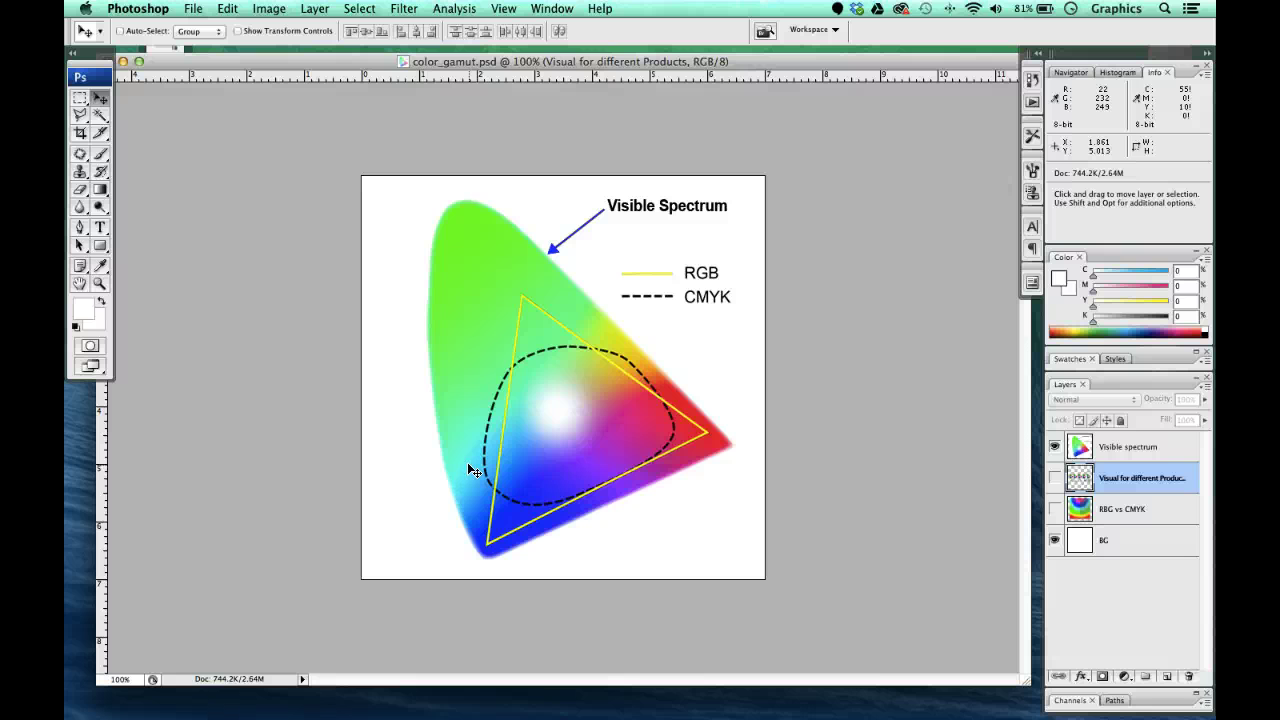
# Step: Switch the Color panel to display RGB sliders
pyautogui.click(524, 380)
pyautogui.click(1205, 258)
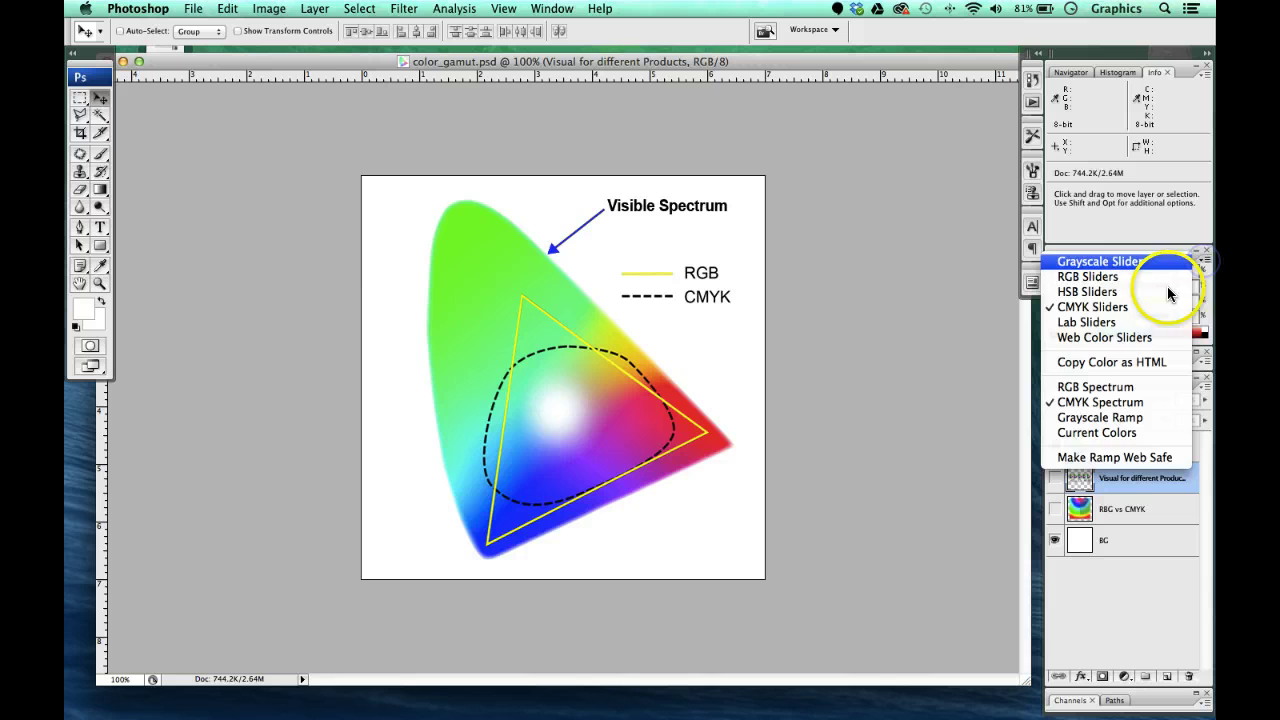
pyautogui.click(1122, 277)
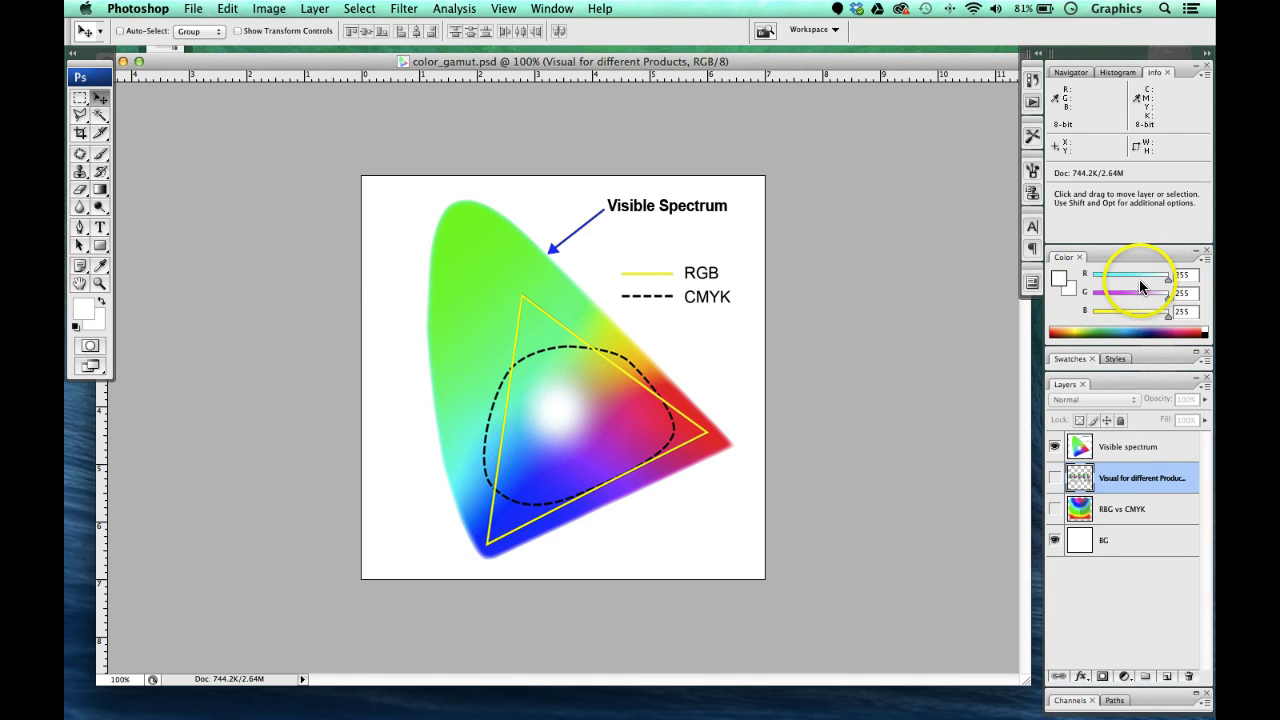
# Step: Set the foreground colour to black (R, G, B 0), then raise R, G and B to 255 for white
pyautogui.click(1181, 276)
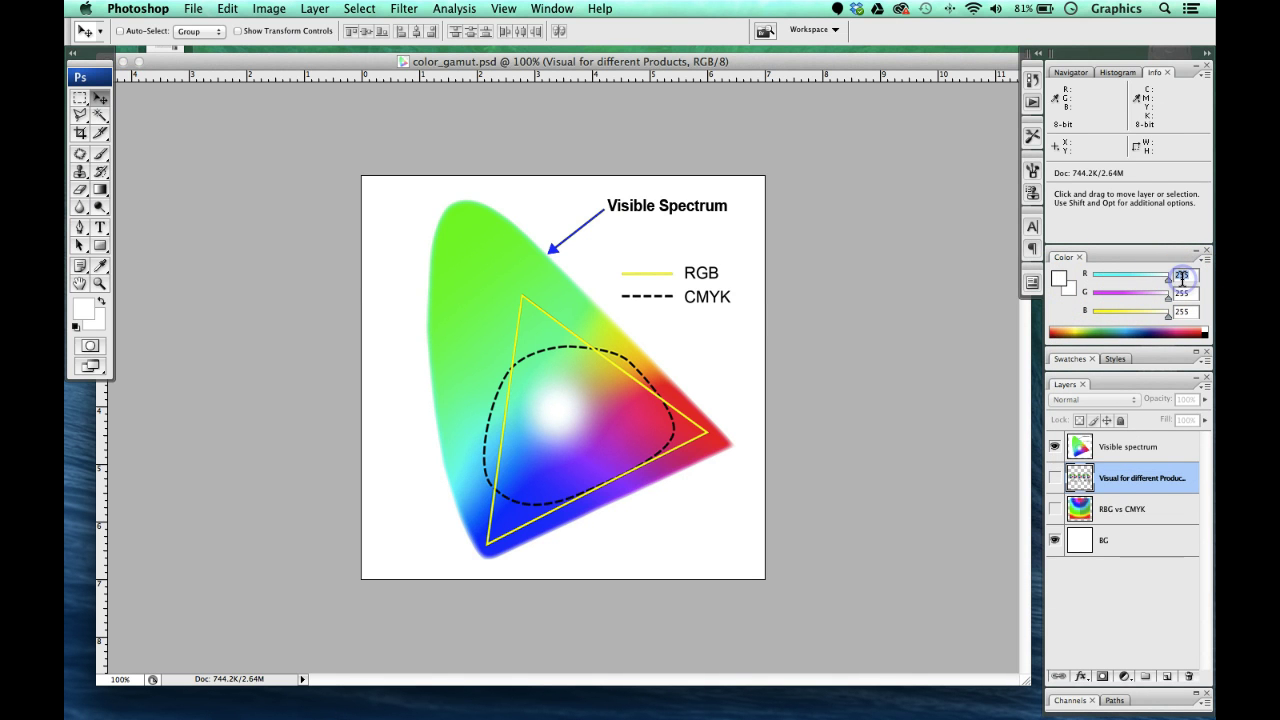
pyautogui.write('0')
pyautogui.press('Tab')
pyautogui.write('0')
pyautogui.press('Tab')
pyautogui.write('0')
pyautogui.press('Tab')
pyautogui.click(1114, 278)
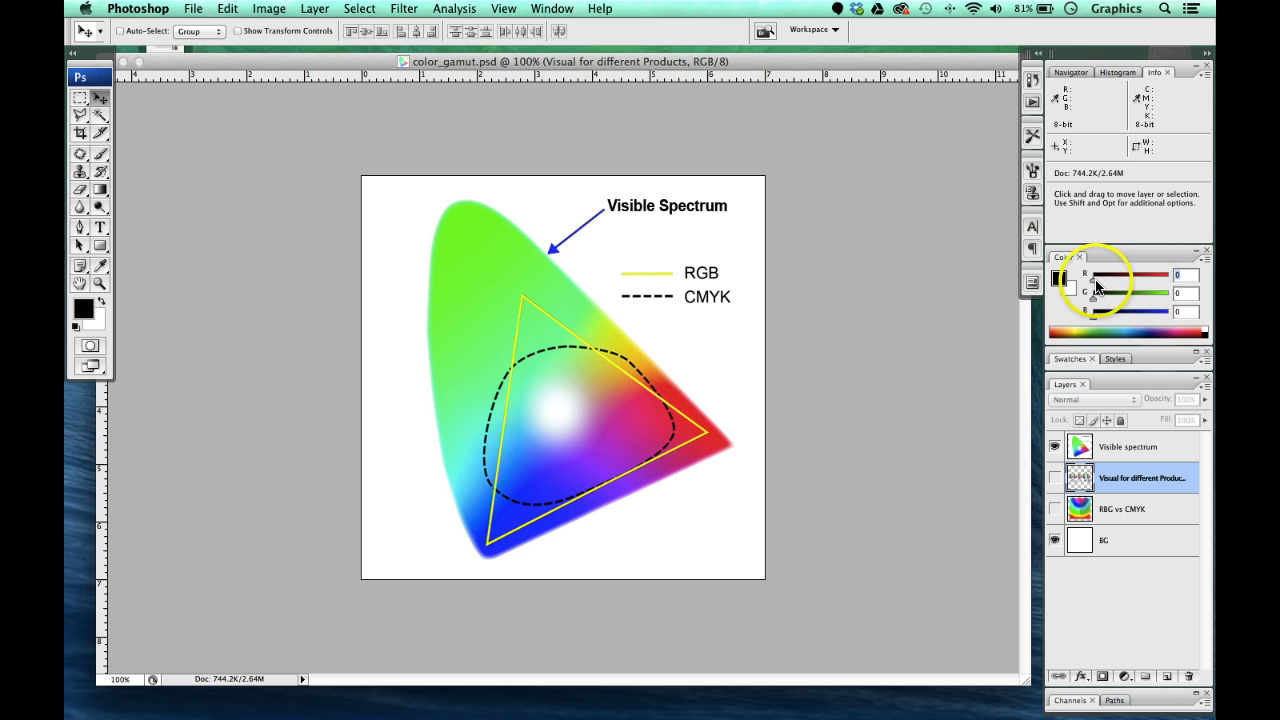
pyautogui.moveTo(1094, 285); pyautogui.dragTo(1166, 285)
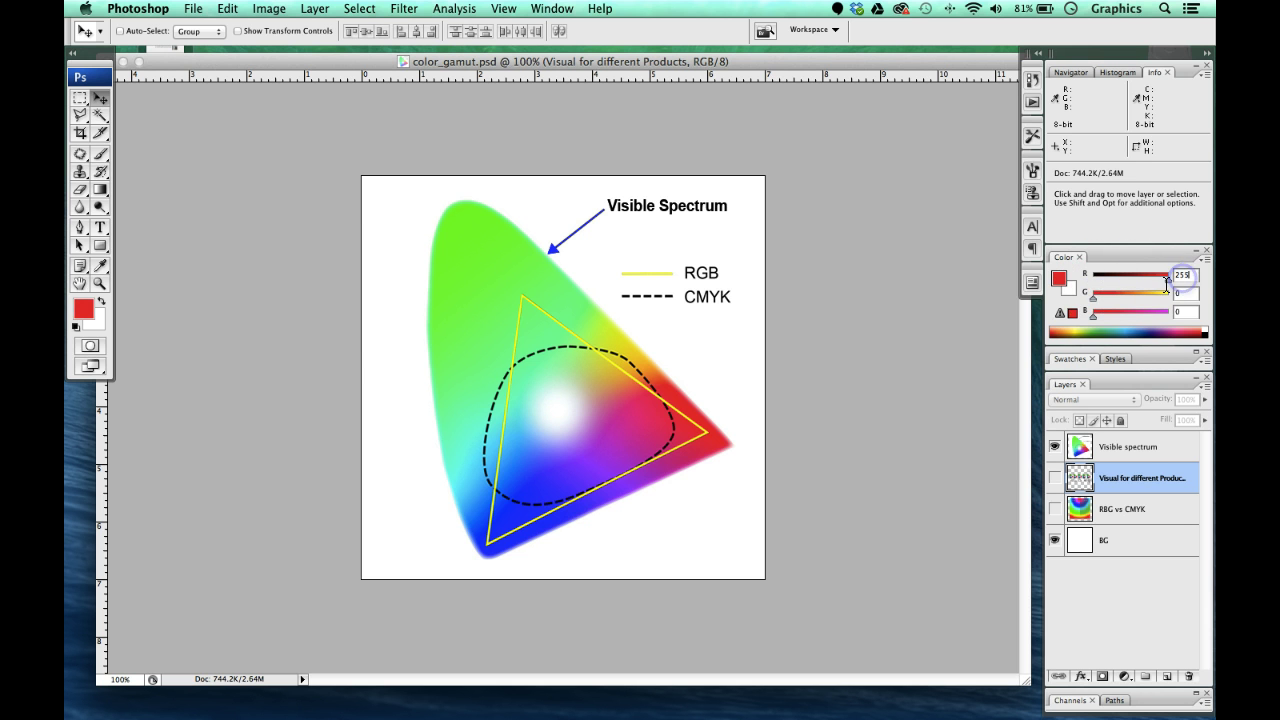
pyautogui.moveTo(1092, 297); pyautogui.dragTo(1168, 297)
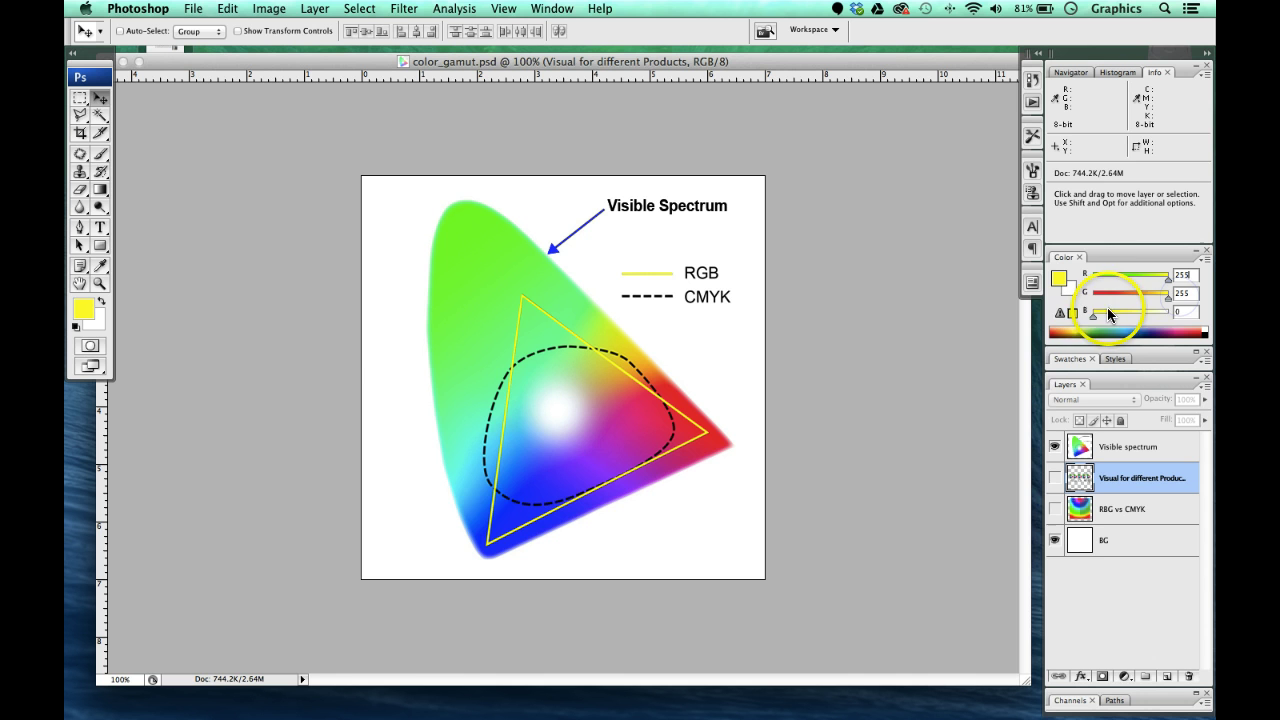
pyautogui.moveTo(1093, 313); pyautogui.dragTo(1213, 314)
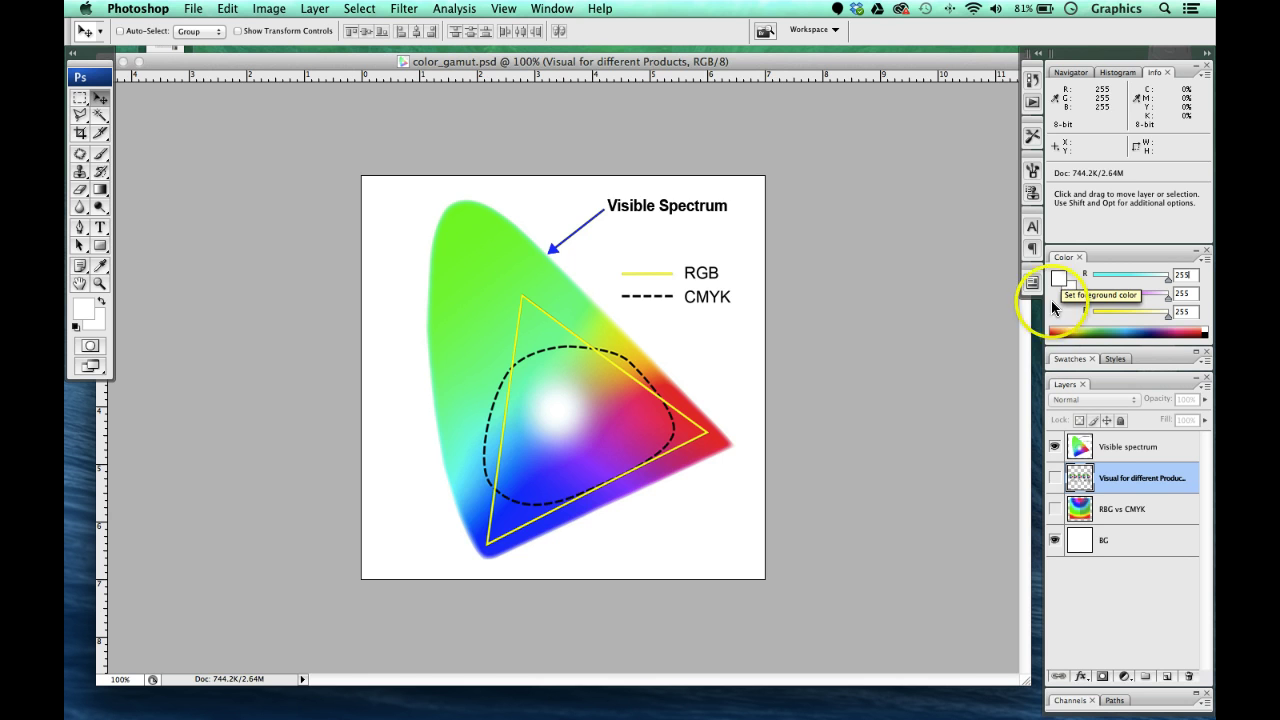
# Step: Swap the Visible spectrum layer for Visual for different Products, then swap them back
pyautogui.click(1054, 446)
pyautogui.click(1054, 477)
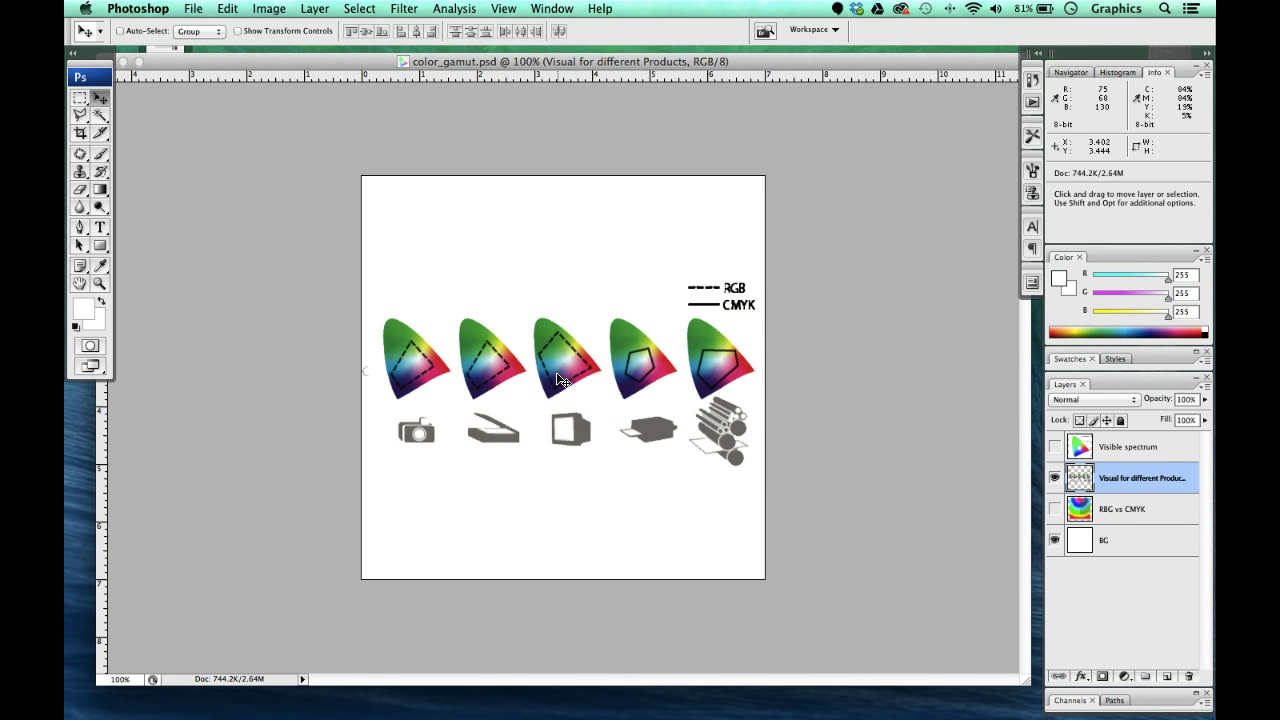
pyautogui.click(1054, 446)
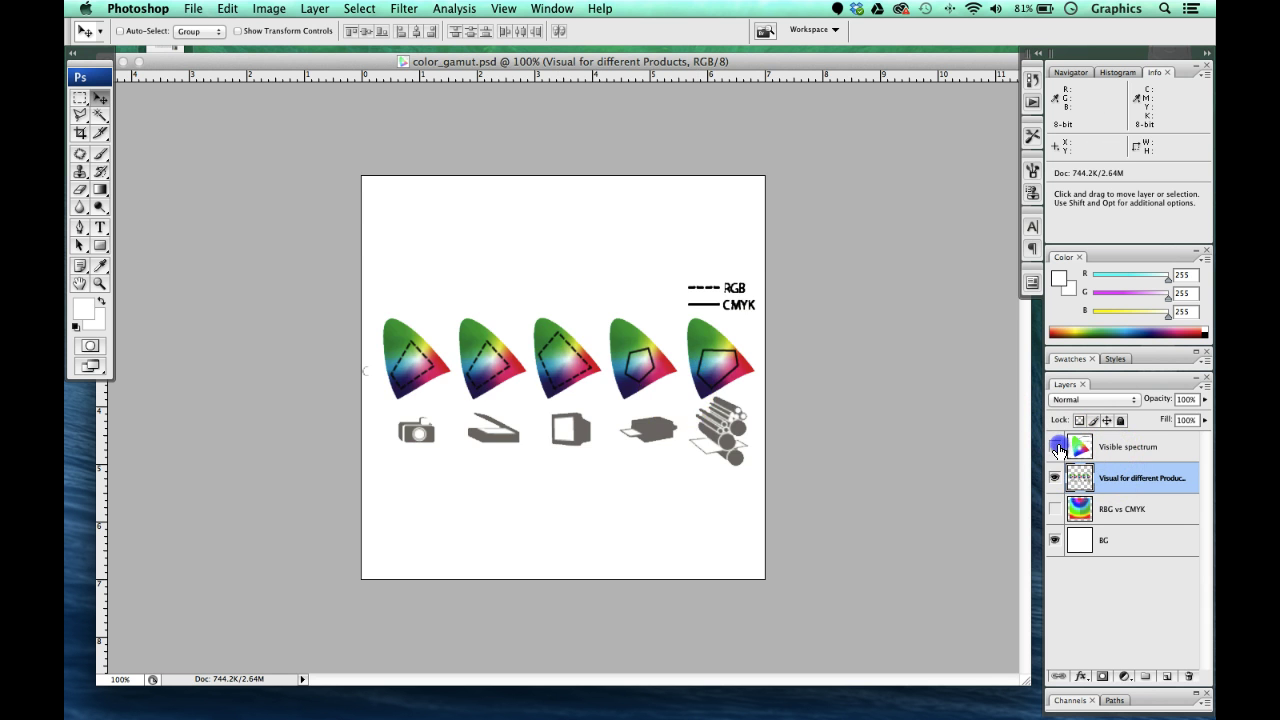
pyautogui.click(1055, 477)
# Step: Keep the Visual for different Products layer hidden so only the spectrum diagram shows
pyautogui.click(1055, 477)
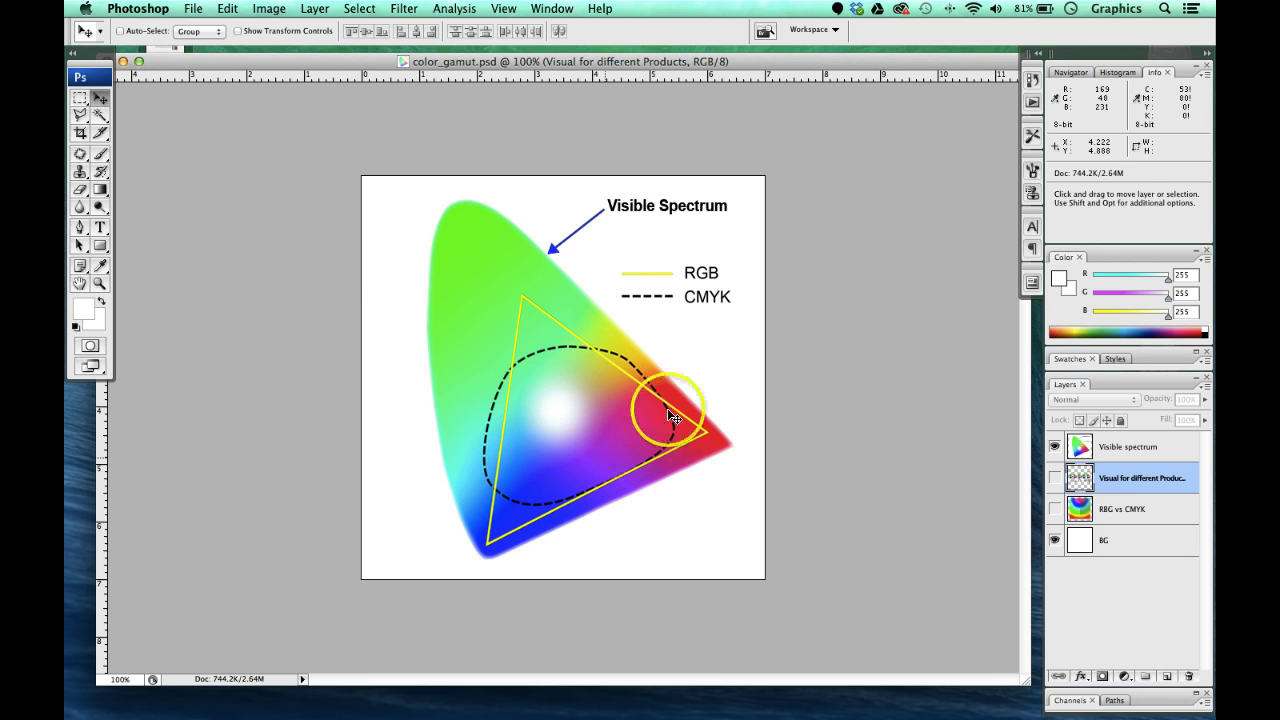
# Step: Switch the Color panel to display CMYK sliders
pyautogui.click(1205, 259)
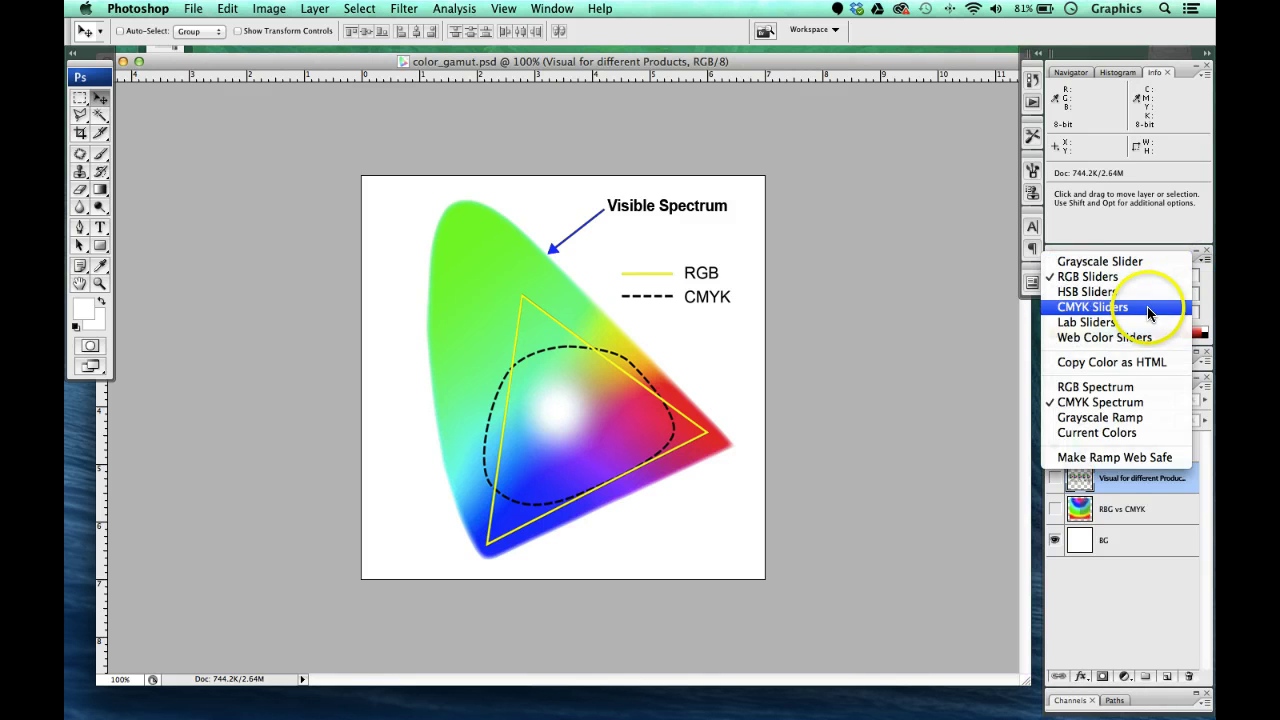
pyautogui.click(1165, 307)
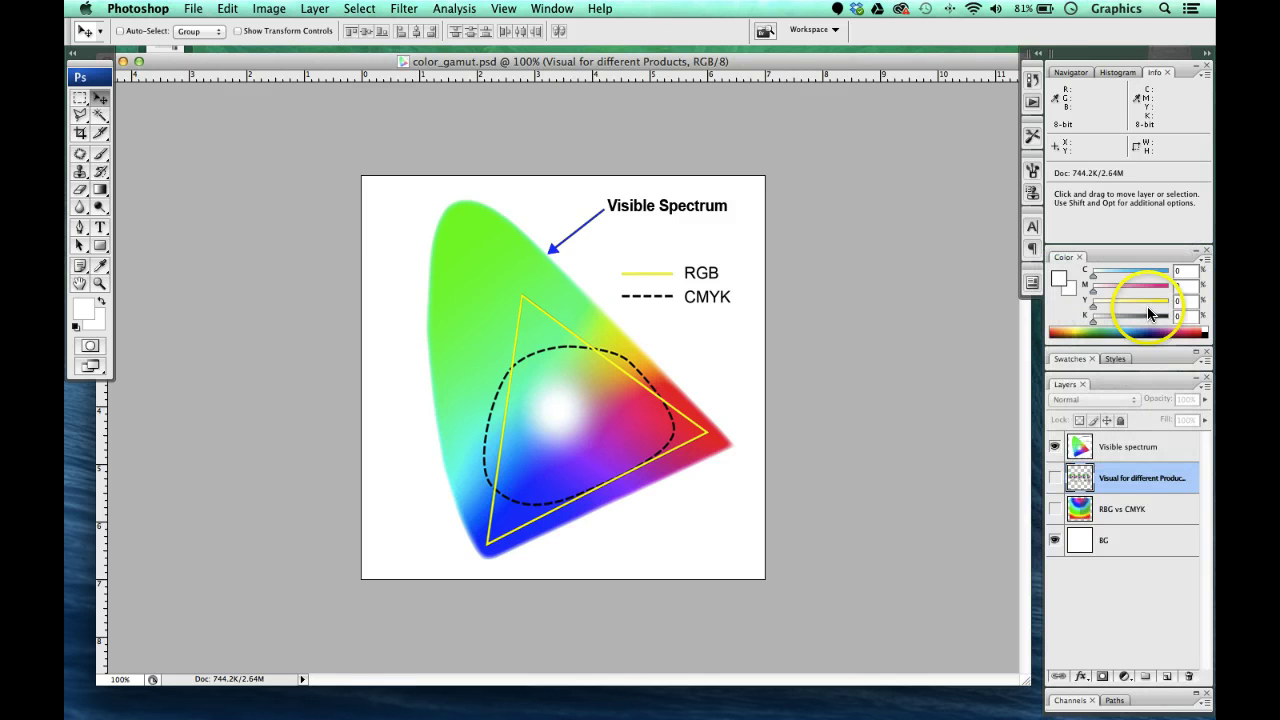
pyautogui.click(1091, 280)
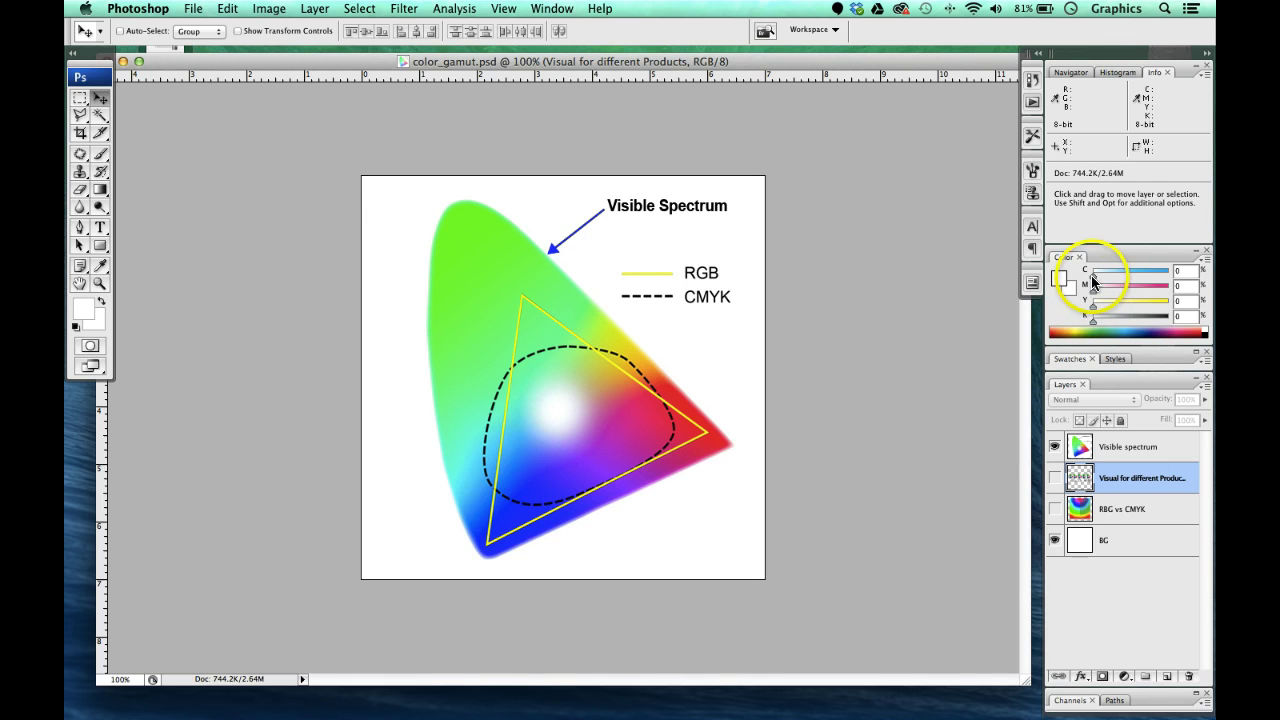
# Step: Raise cyan, magenta, yellow and black to 100, then hide the Visible spectrum layer
pyautogui.moveTo(1091, 277); pyautogui.dragTo(1168, 285)
pyautogui.moveTo(1093, 306); pyautogui.dragTo(1168, 300)
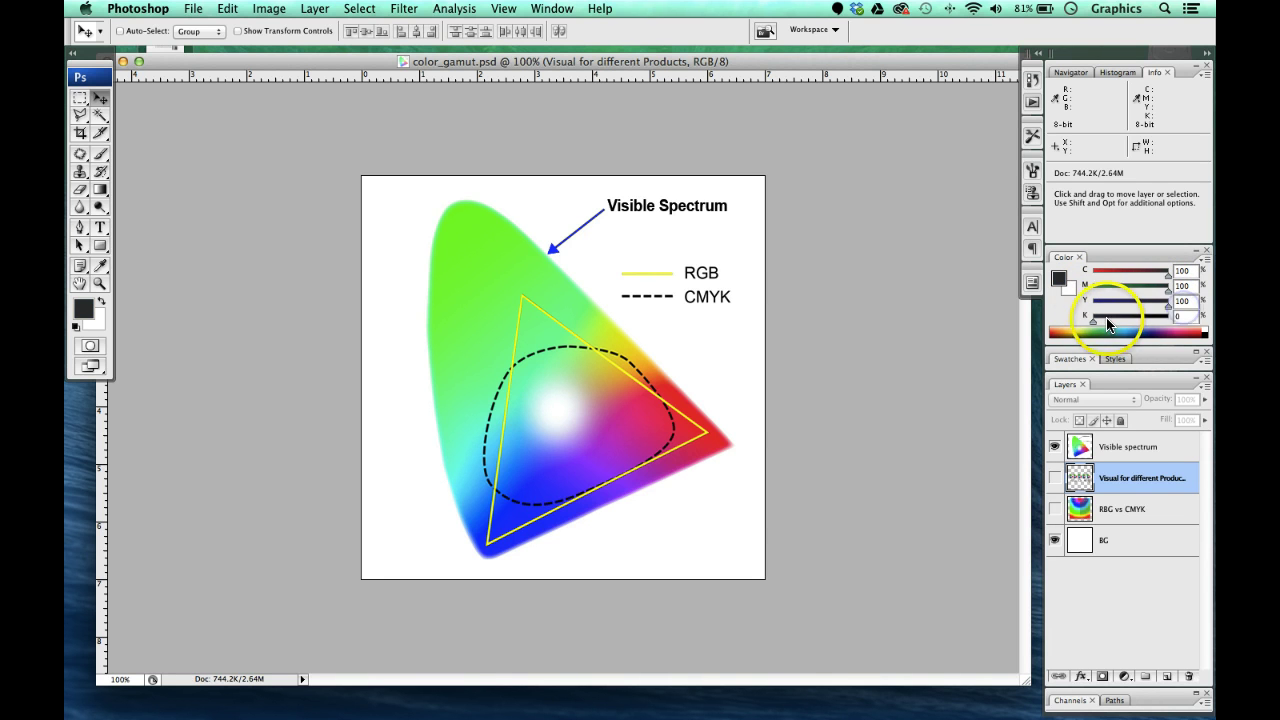
pyautogui.click(1093, 322)
pyautogui.moveTo(1093, 322); pyautogui.dragTo(1170, 318)
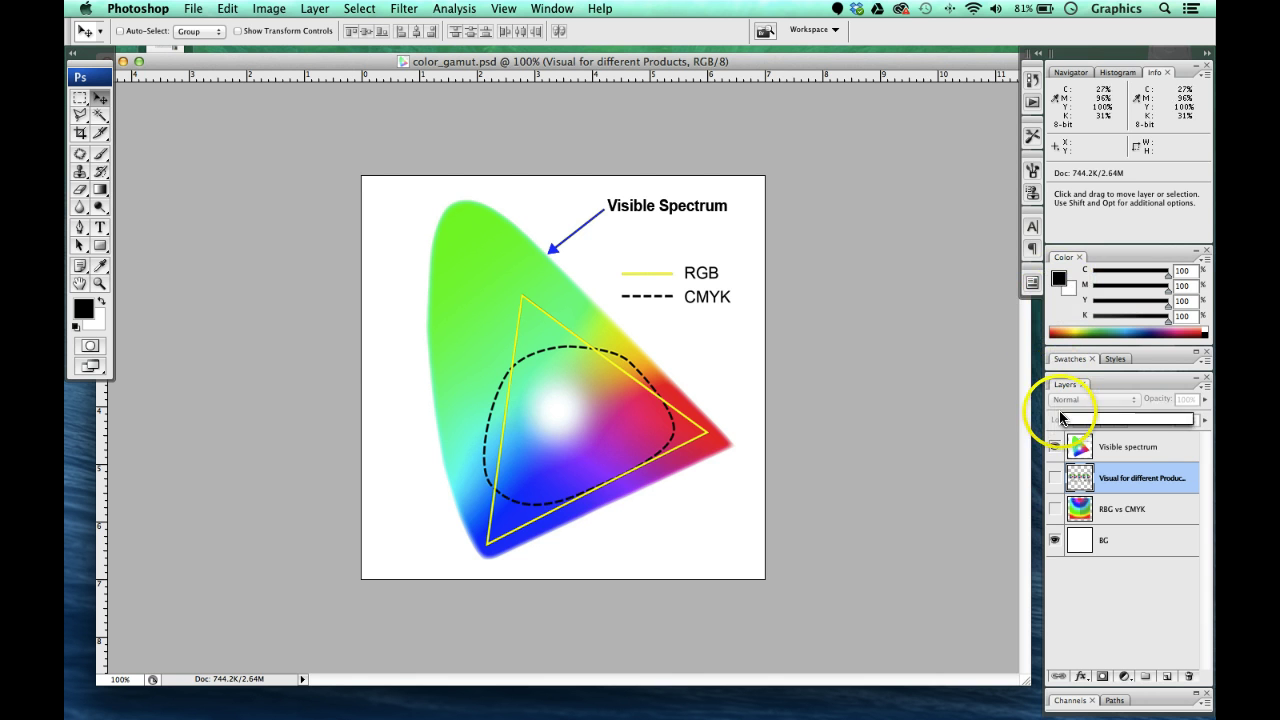
pyautogui.click(1054, 446)
# Step: Show and re-hide the Visual for different Products layer, then show Visible spectrum again
pyautogui.click(1054, 477)
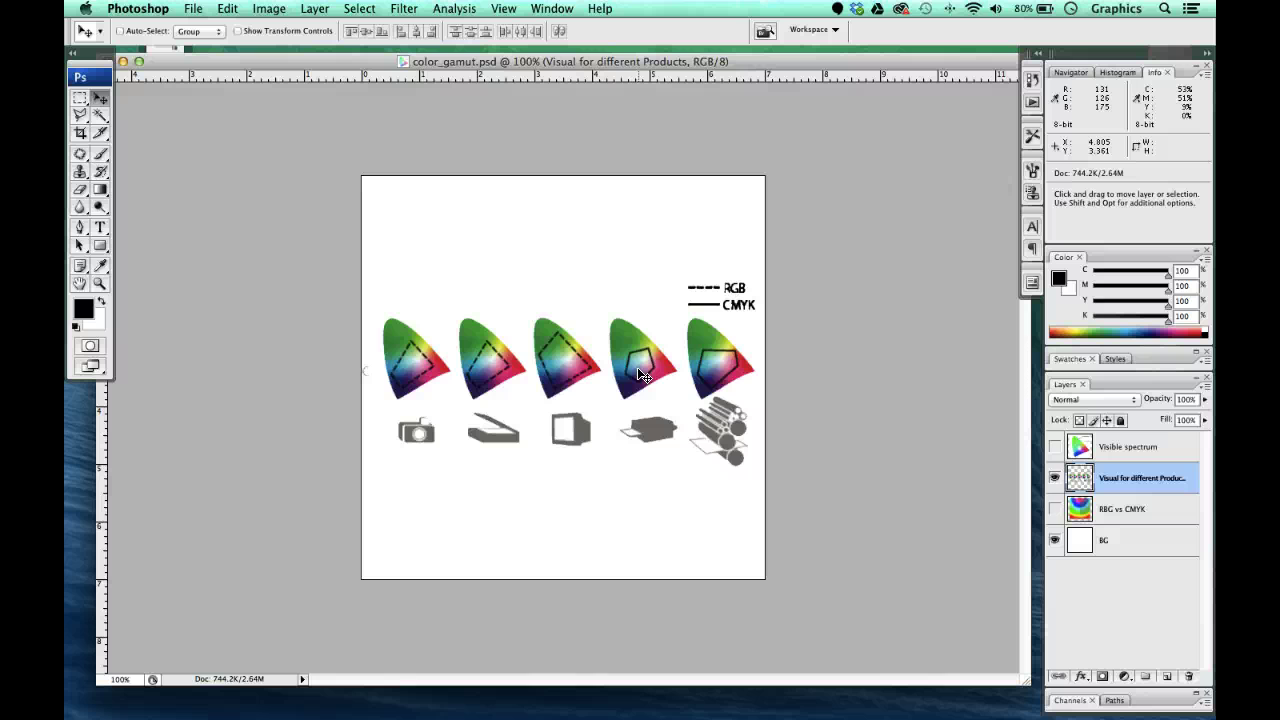
pyautogui.click(1054, 478)
pyautogui.click(1054, 447)
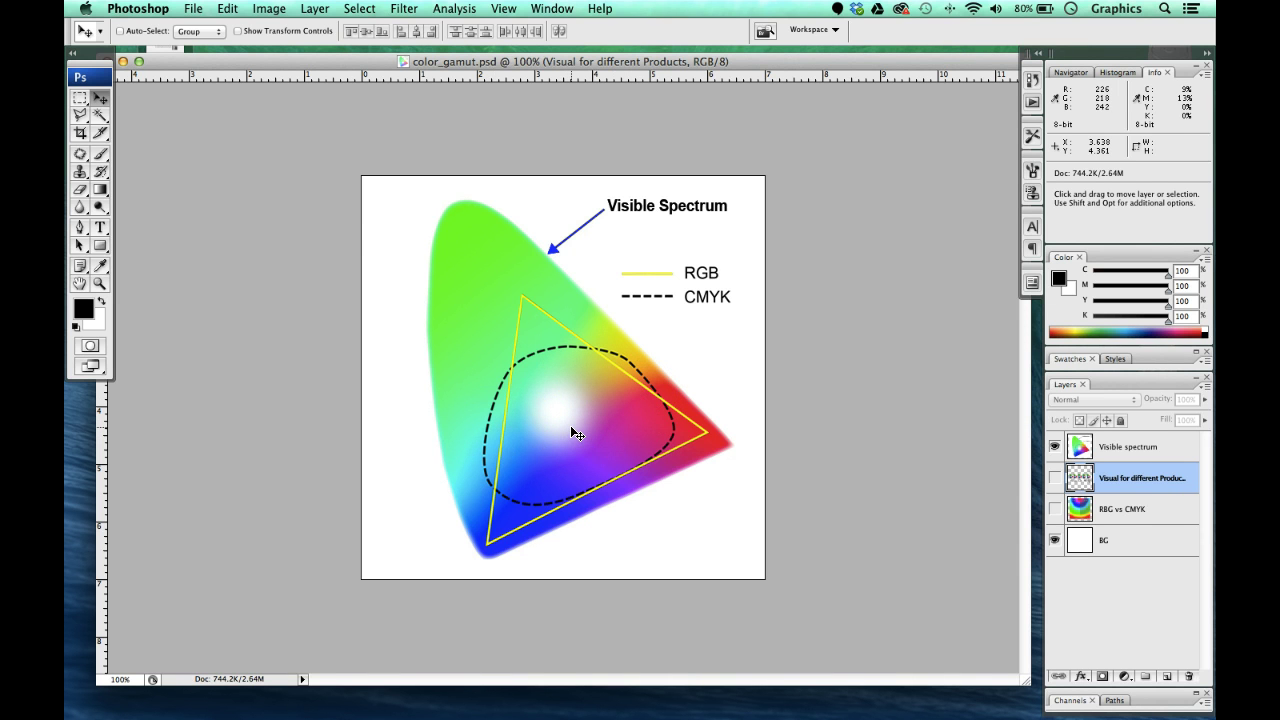
pyautogui.click(1055, 447)
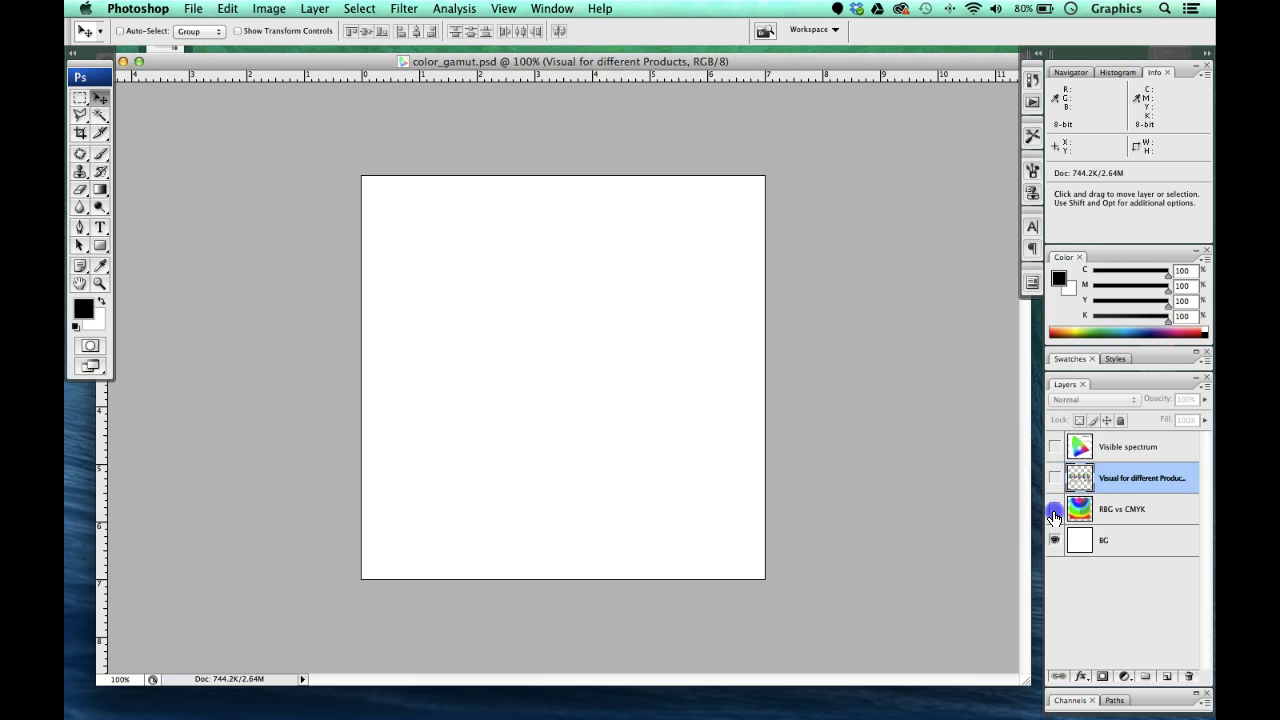
pyautogui.click(1054, 510)
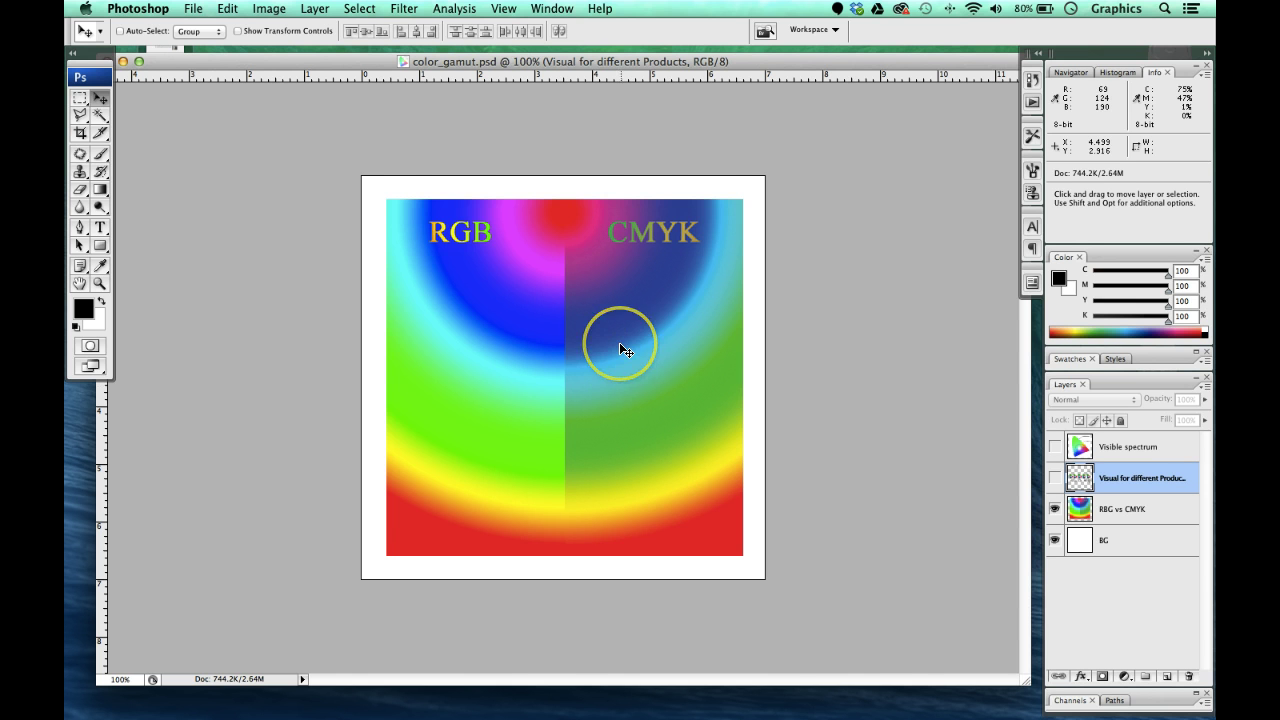
pyautogui.click(1054, 509)
pyautogui.click(1055, 448)
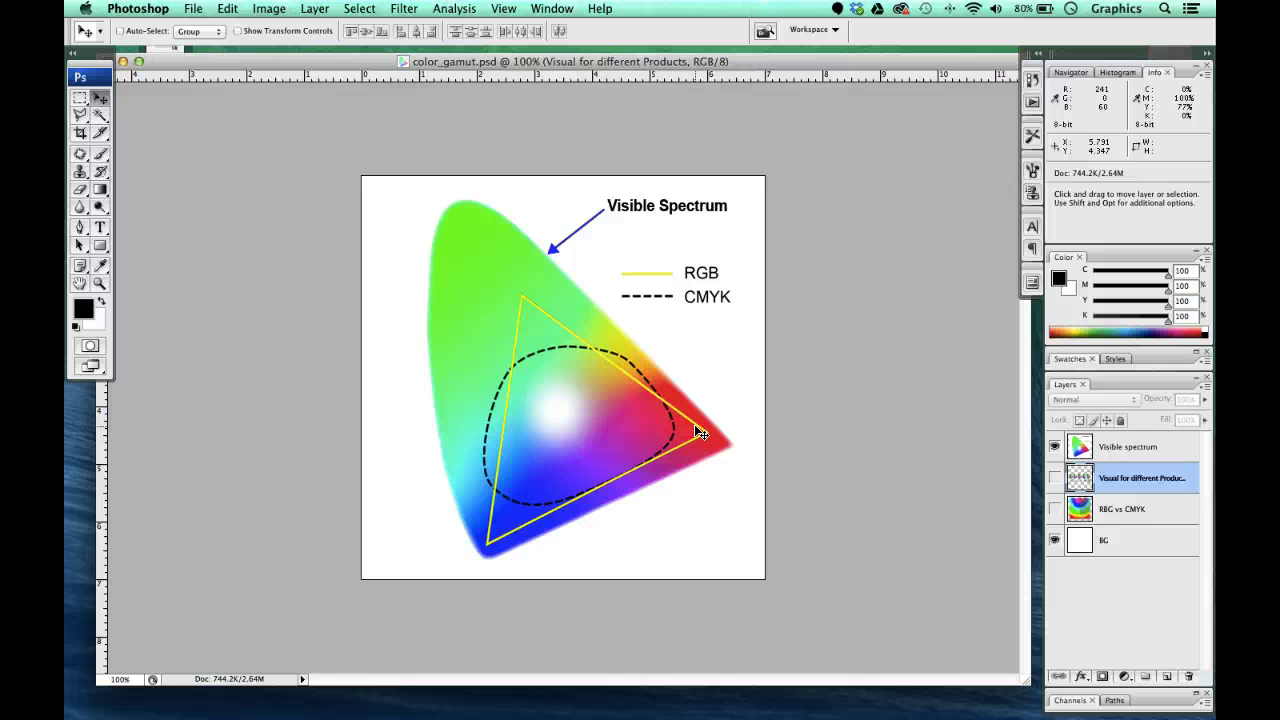
# Step: Choose Image > Mode > CMYK Color to begin the conversion
pyautogui.click(268, 9)
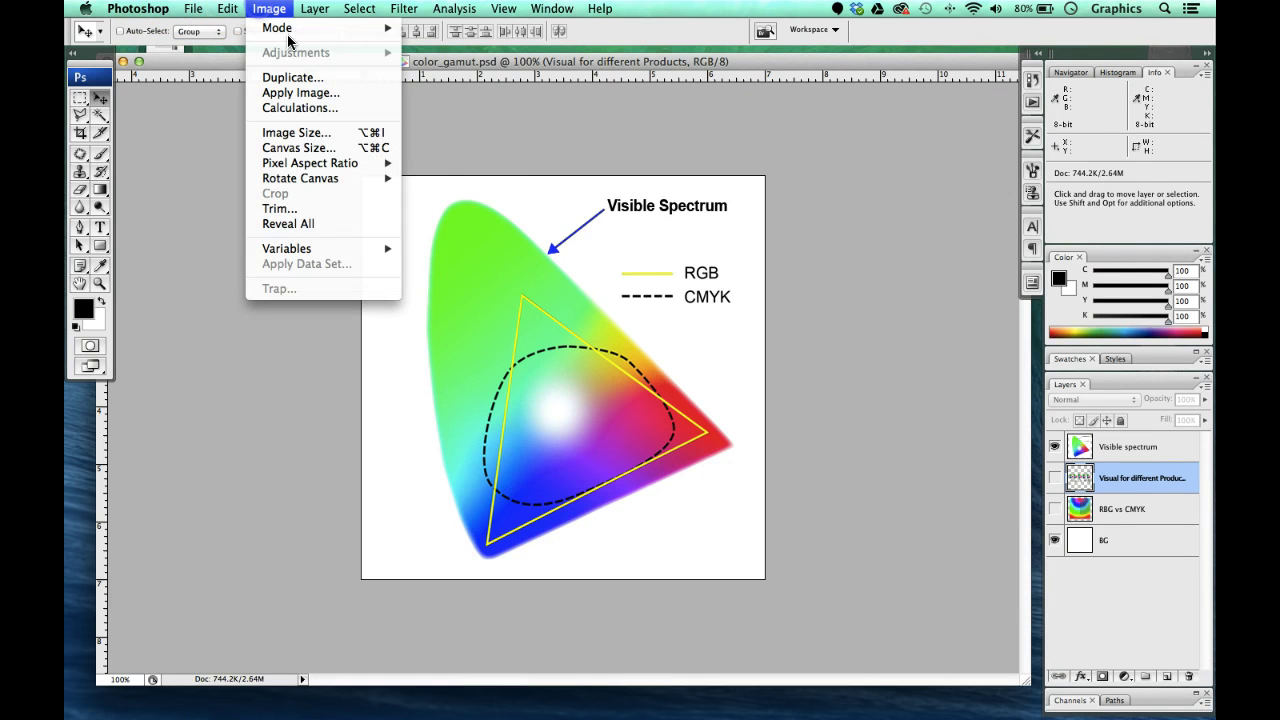
pyautogui.moveTo(288, 29)
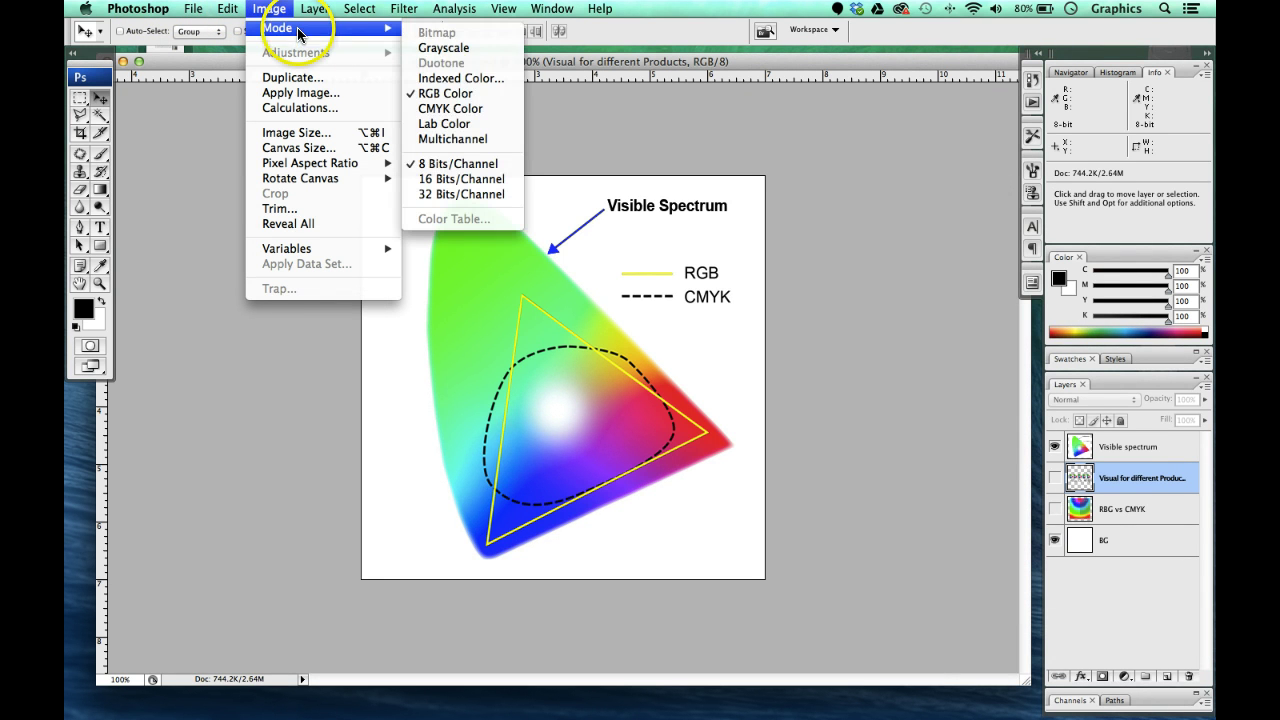
pyautogui.click(490, 114)
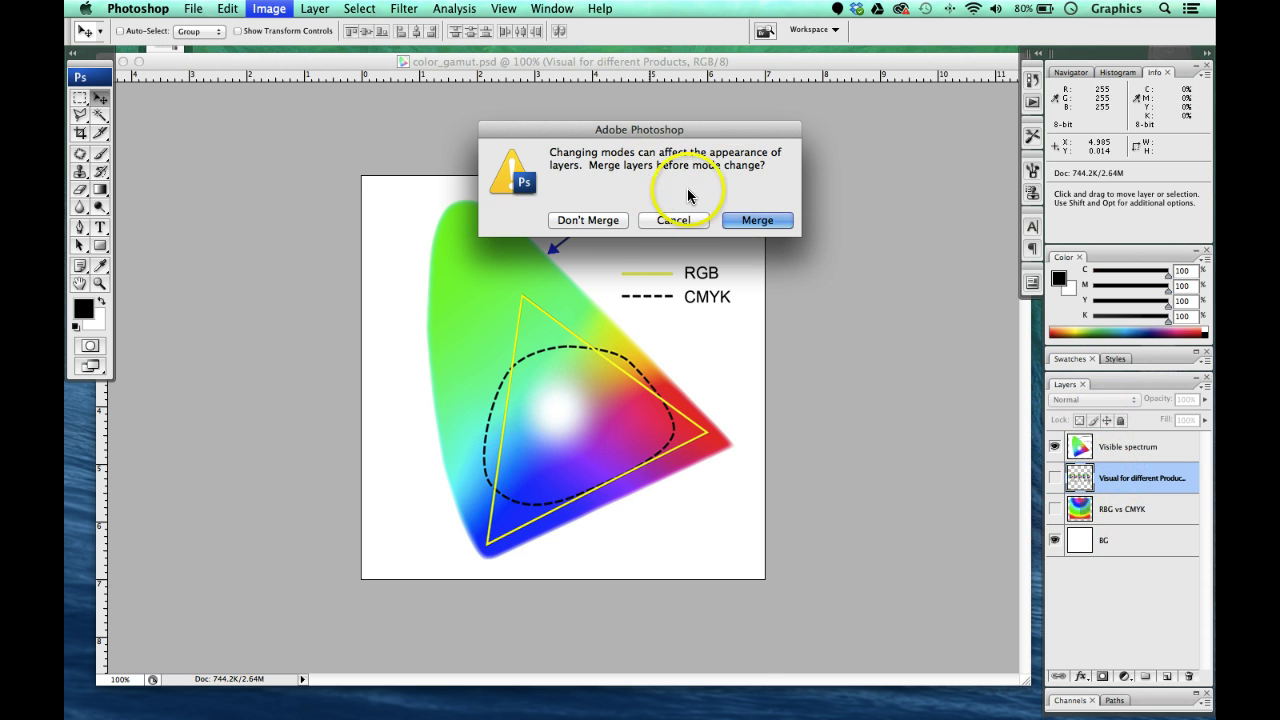
# Step: Choose Don't Merge to convert color_gamut.psd to CMYK/8 with layers intact
pyautogui.click(598, 221)
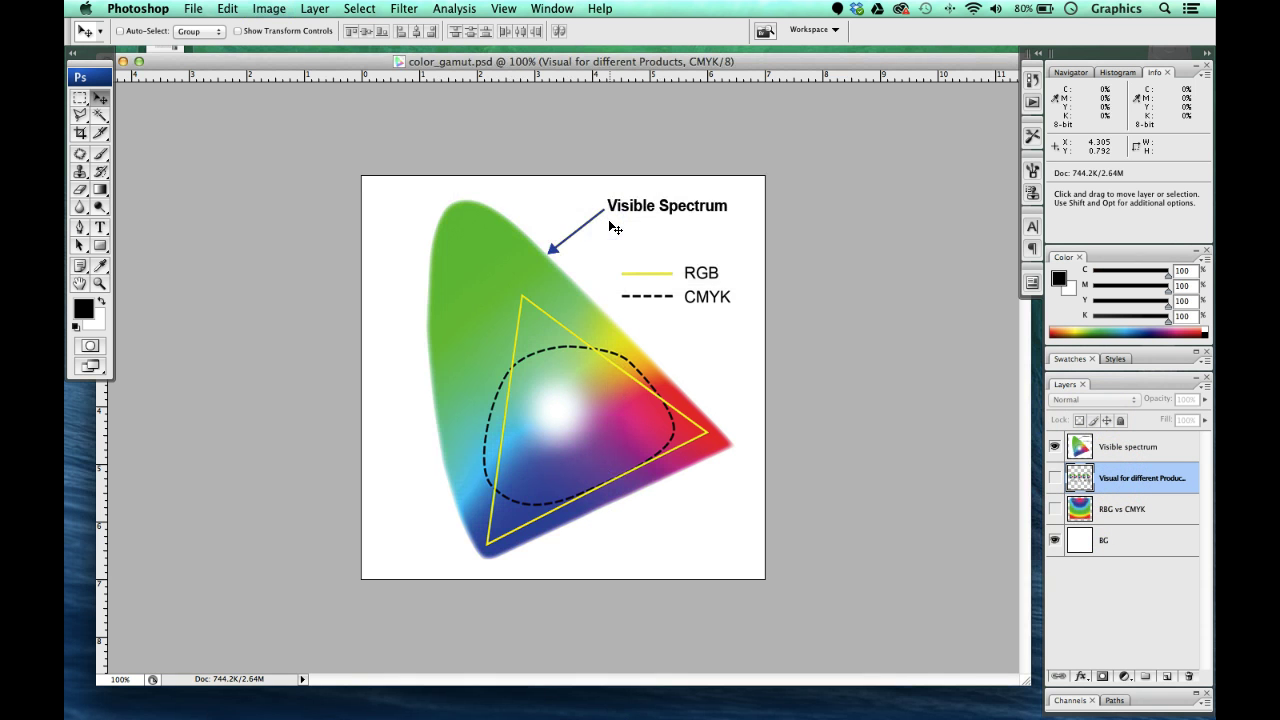